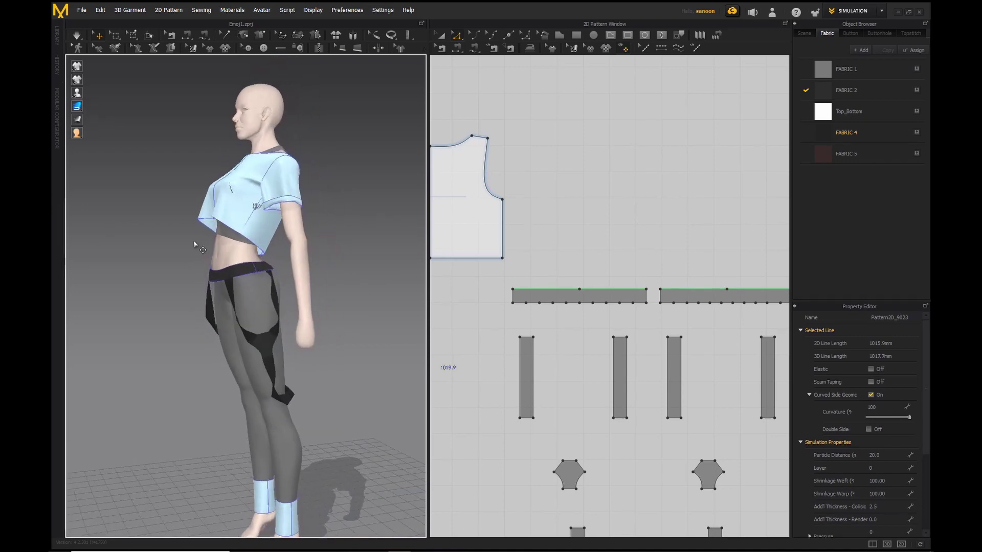
middle_click_drag(194, 244, 220, 215)
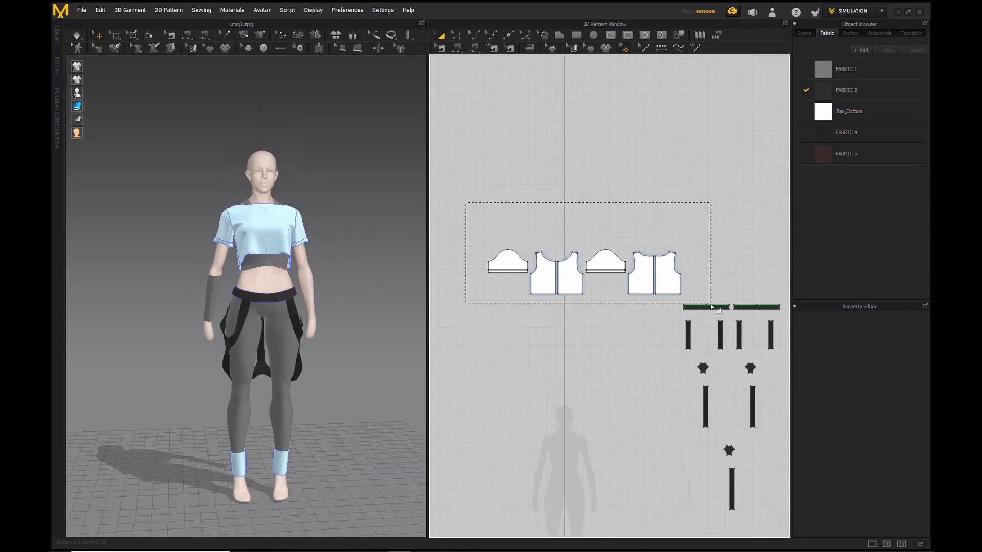
right_click_drag(352, 270, 252, 265)
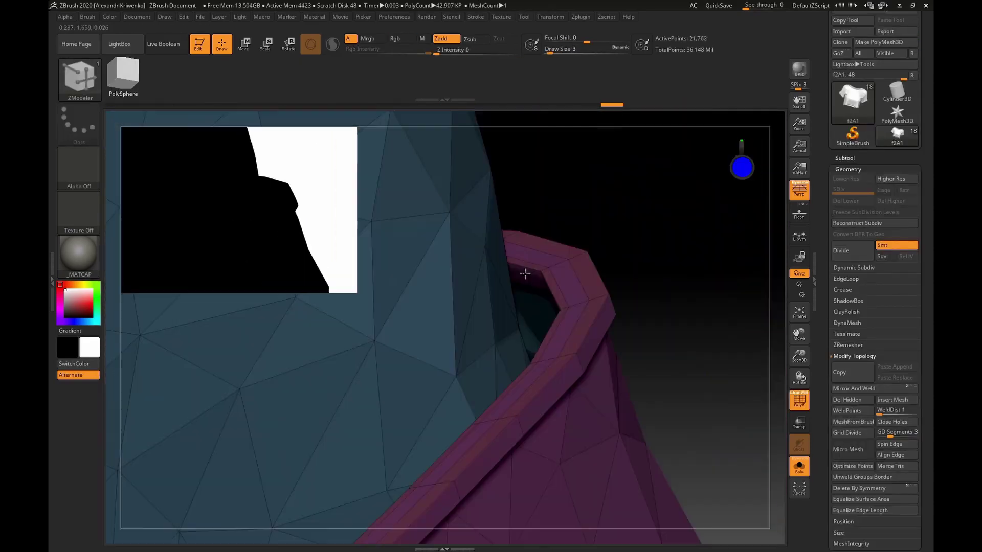
Step: Switch to ZBrush and subdivide the T-shirt mesh to subdivision level 4
key("space")
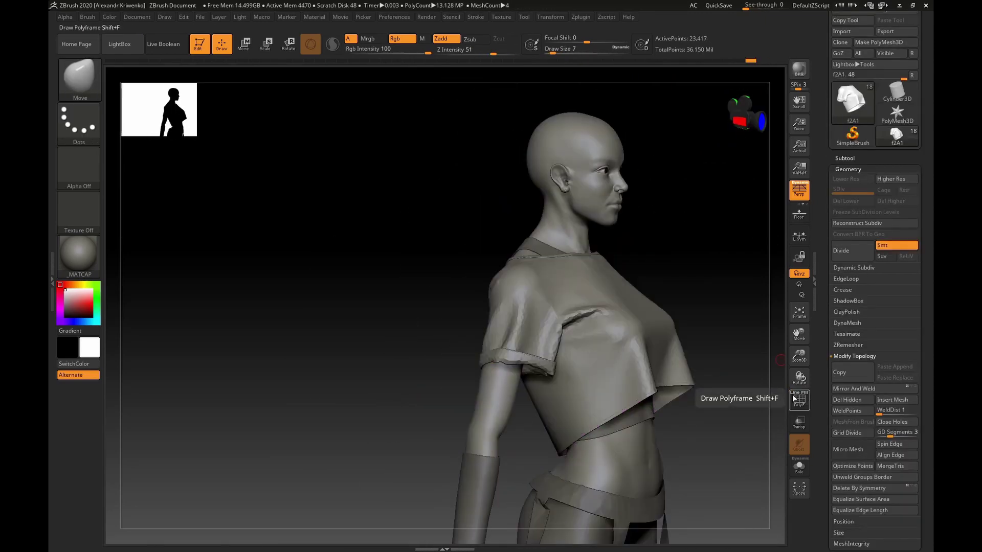
left_click(858, 250)
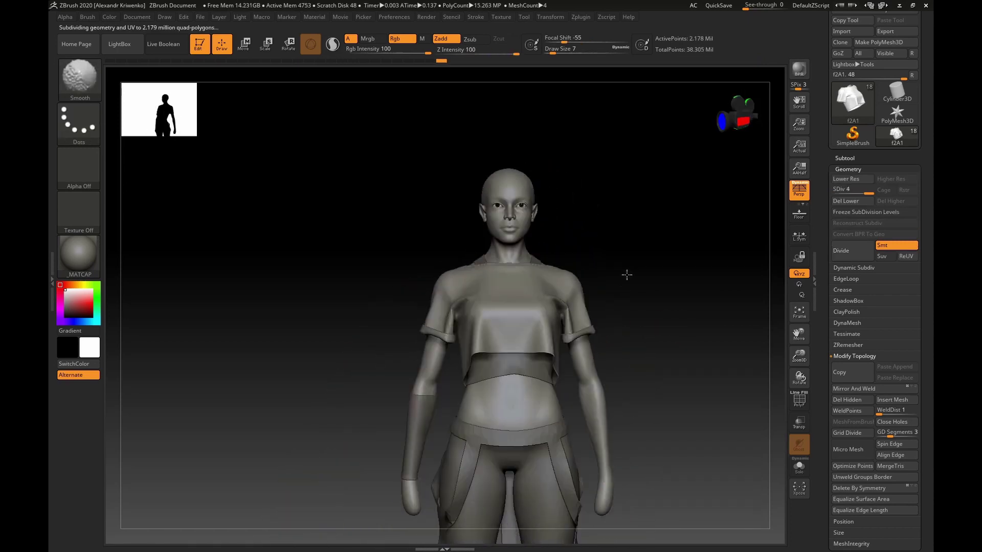
key("ctrl")
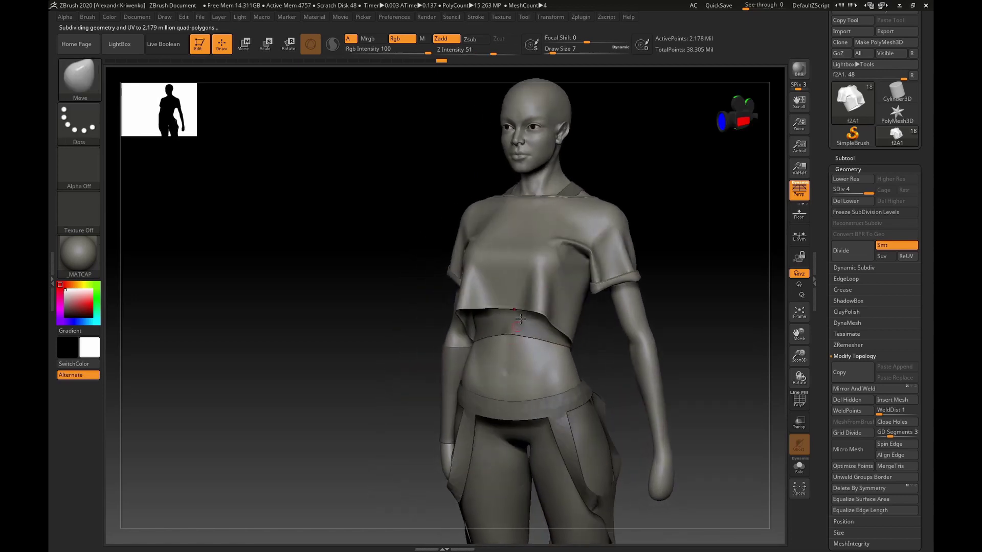
right_click_drag(520, 319, 535, 319)
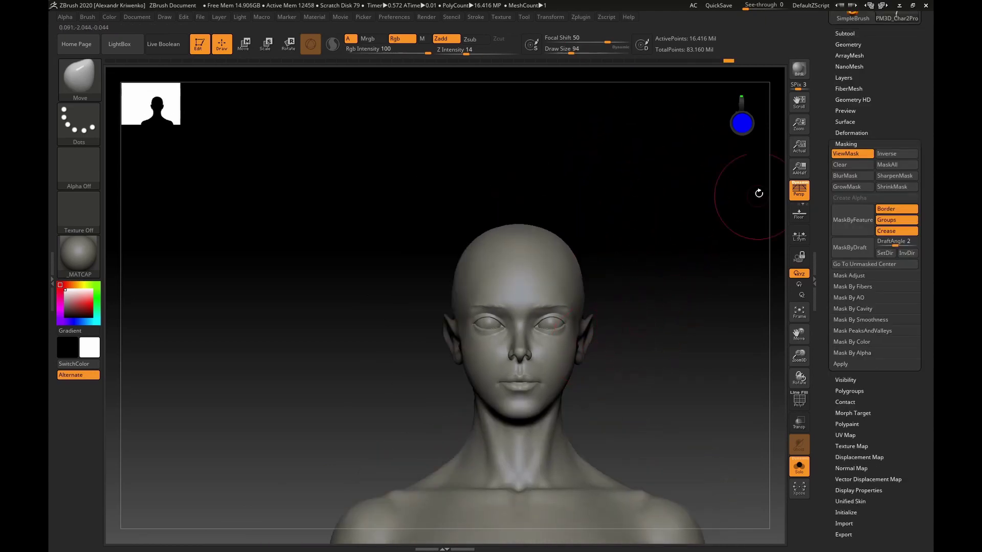
Step: Compare the heads of the PM3D_Char2ProgSmile4 and PM3D_Char2ProgSmile5 subtools from the front and in three-quarter view
left_click(842, 45)
left_click(844, 33)
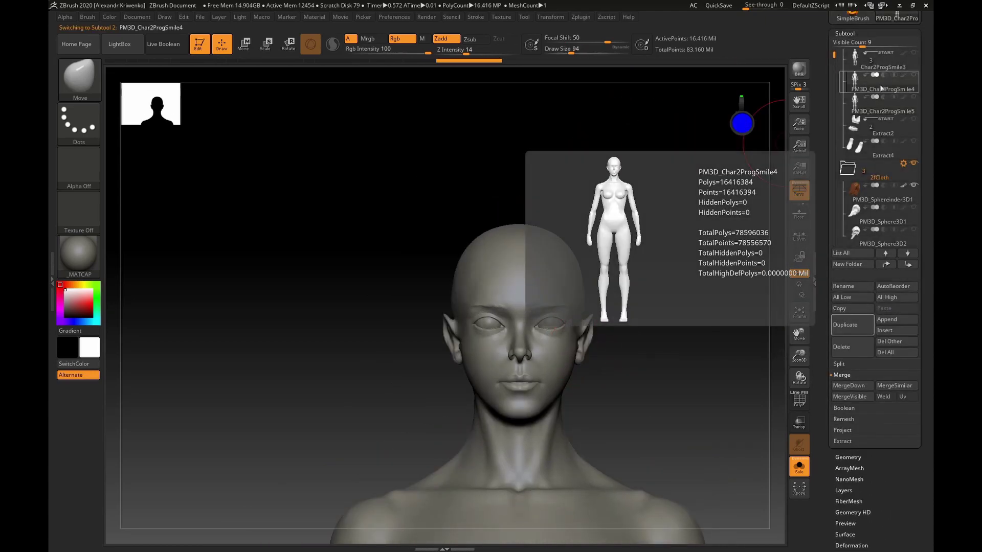
left_click(880, 84)
left_click_drag(620, 324, 598, 291)
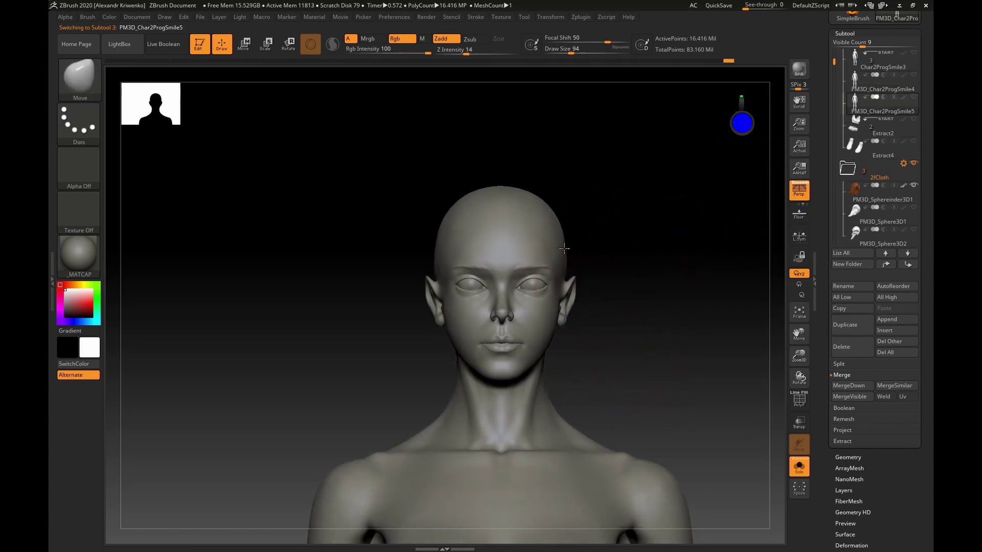
left_click_drag(564, 249, 556, 248)
left_click_drag(557, 292, 583, 298)
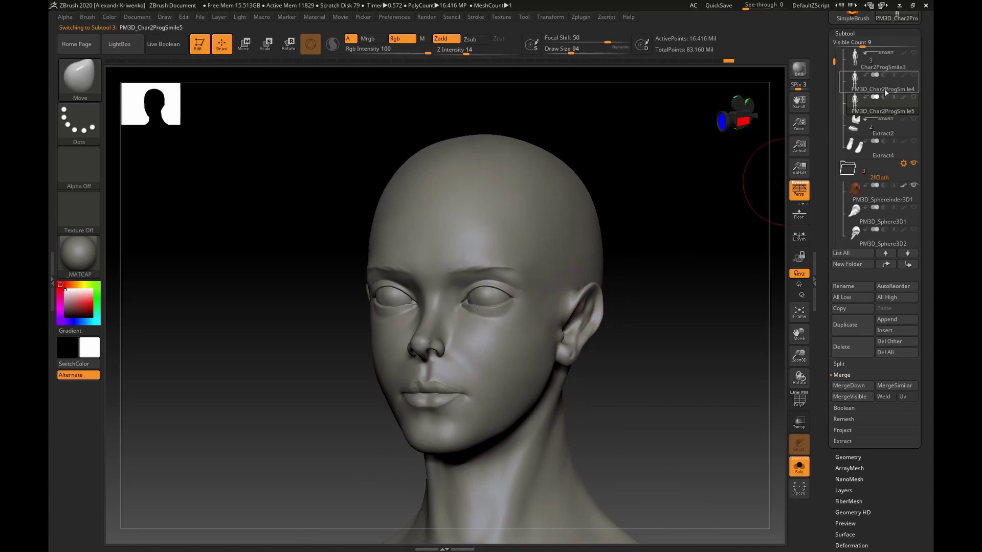
left_click(886, 84)
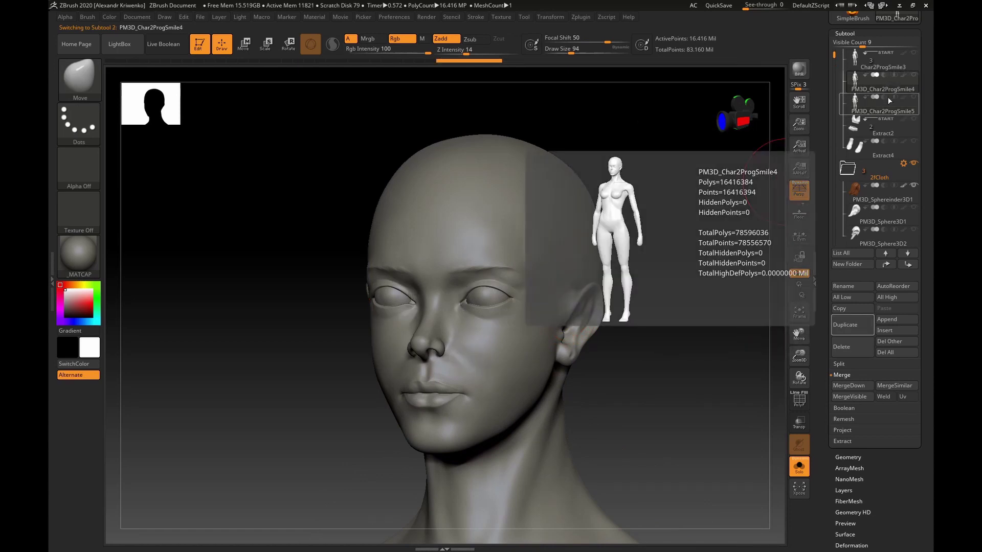
left_click(886, 108)
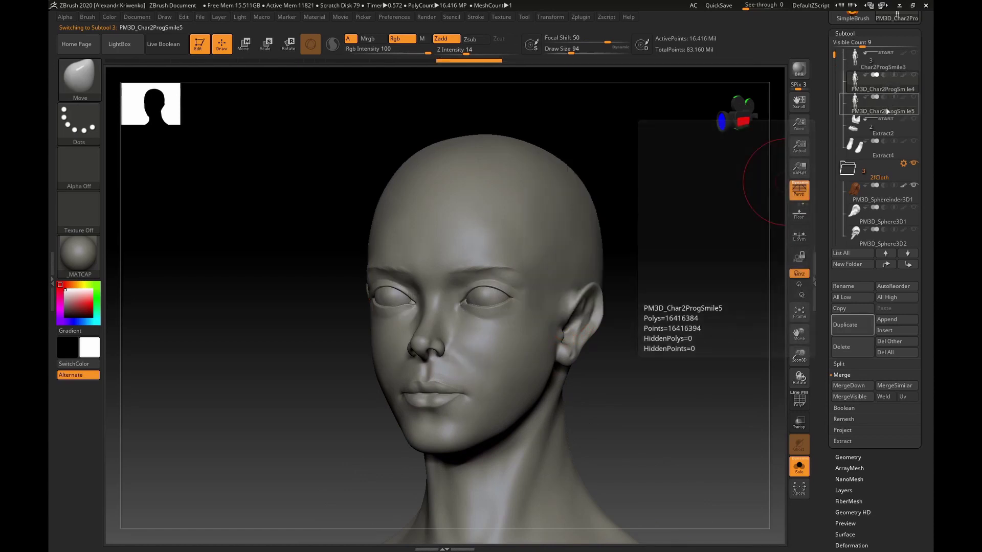
key("shift")
left_click_drag(625, 301, 785, 171, "shift")
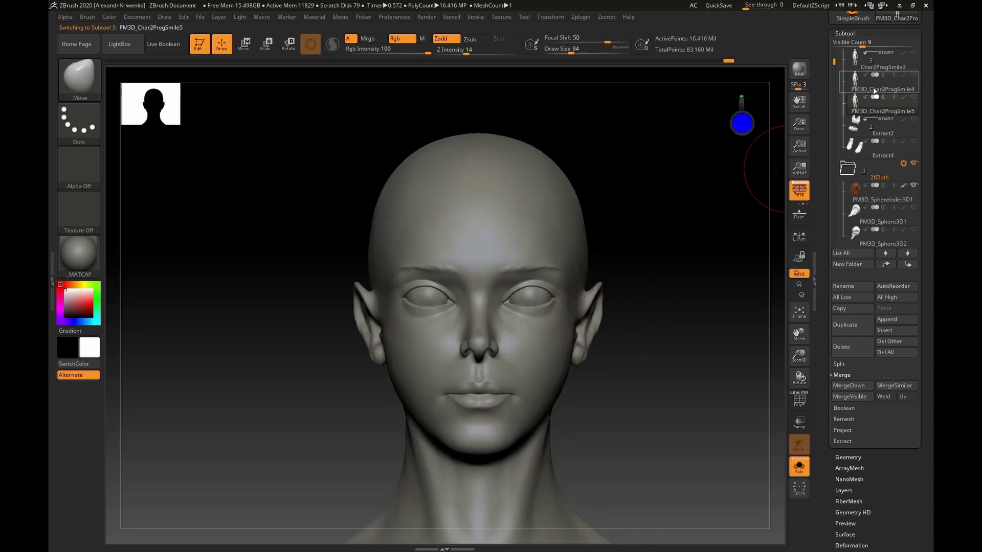
Step: Compare the head and bust of Char2ProgSmile3 with those of PM3D_Char2ProgSmile4 and PM3D_Char2ProgSmile5
mouse_move(886, 109)
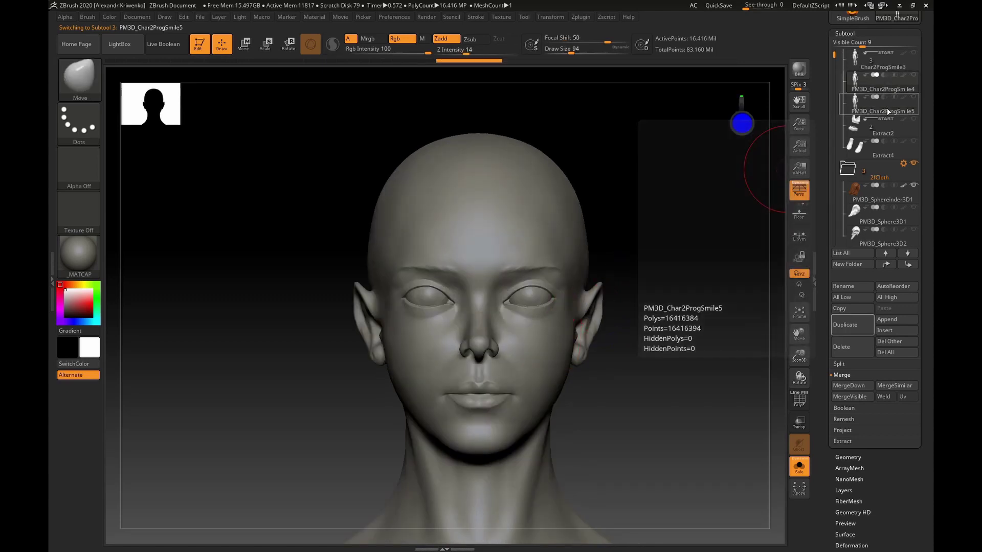
left_click_drag(735, 197, 790, 158)
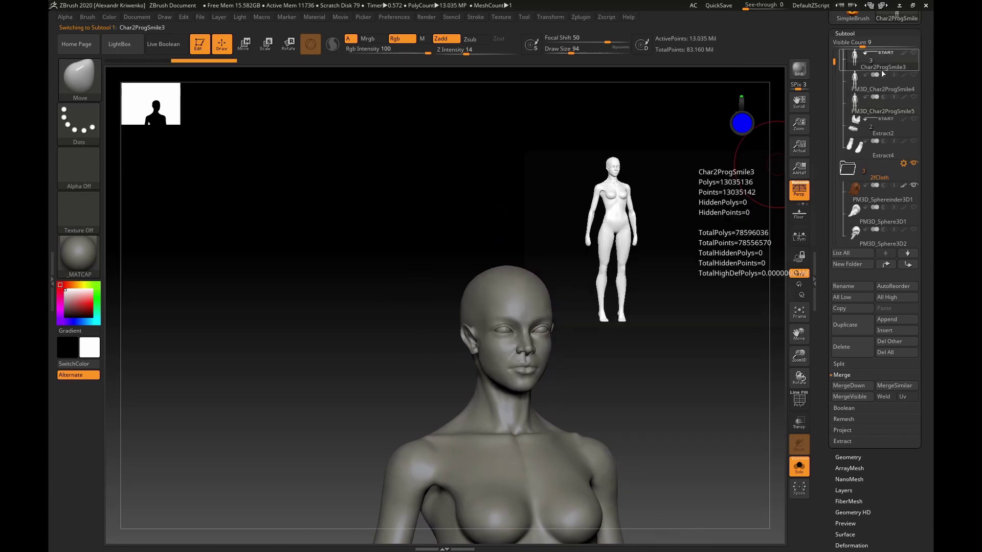
left_click(879, 85)
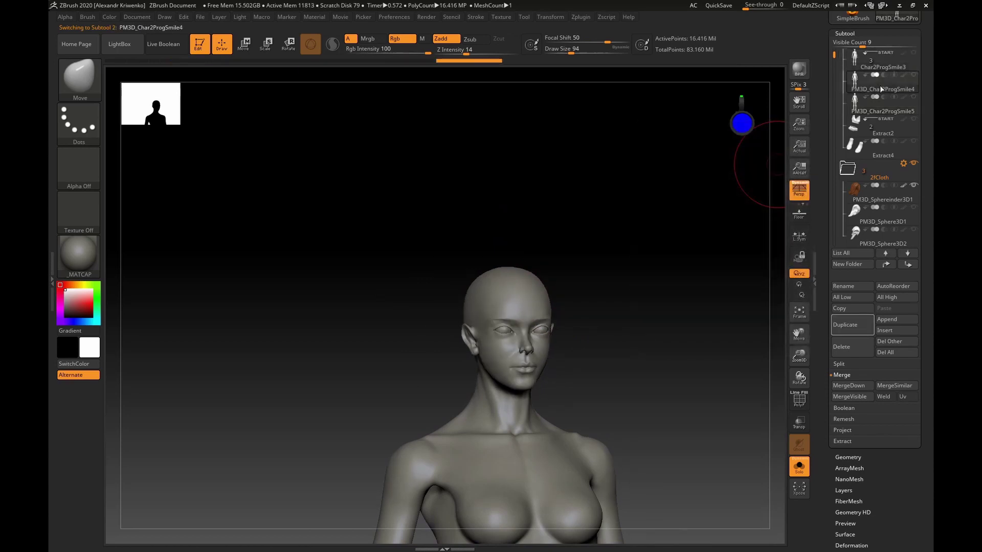
mouse_move(880, 110)
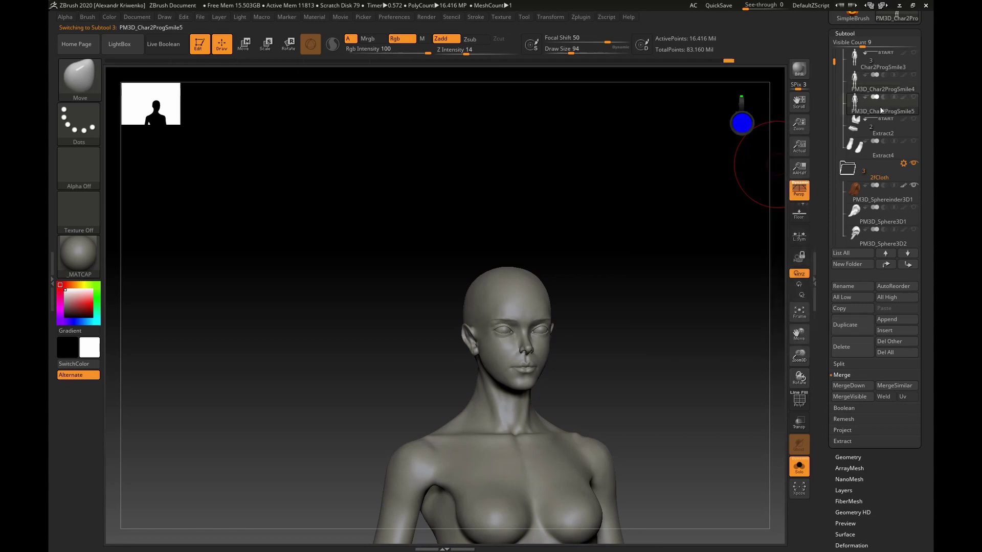
left_click(878, 66)
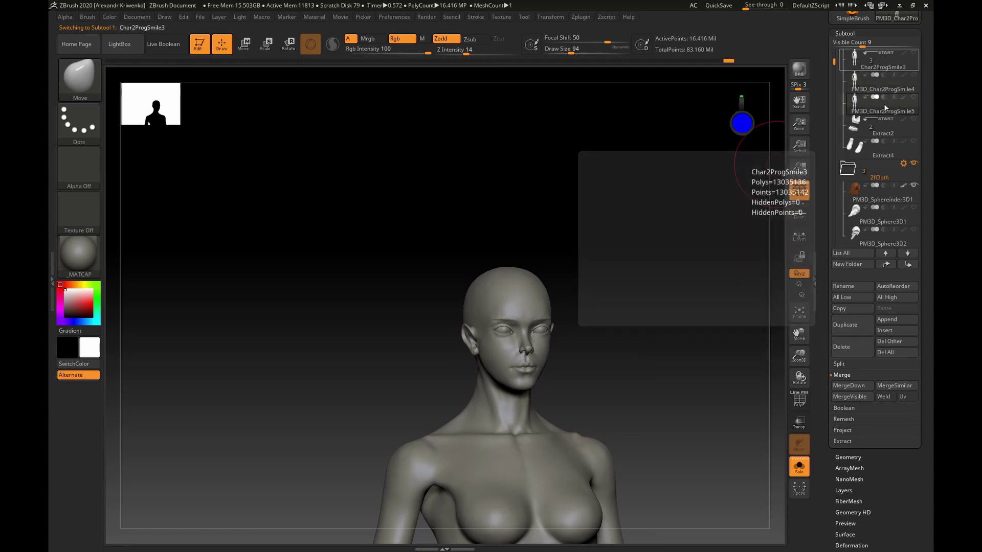
left_click_drag(549, 375, 604, 328)
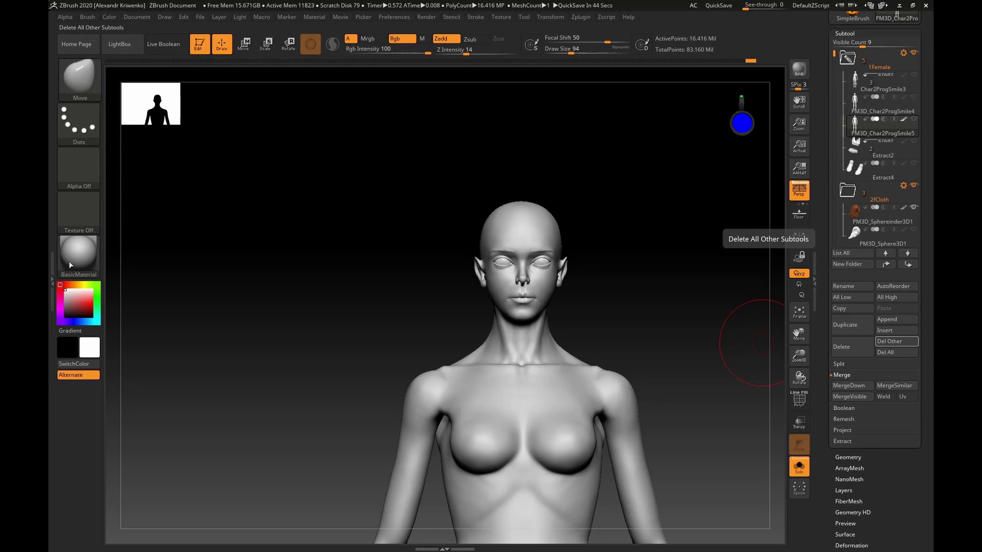
Step: Turn off Solo to show the clothed character with hair, and assign the SkinShade4 material
left_click(806, 468)
right_click_drag(511, 297, 786, 254)
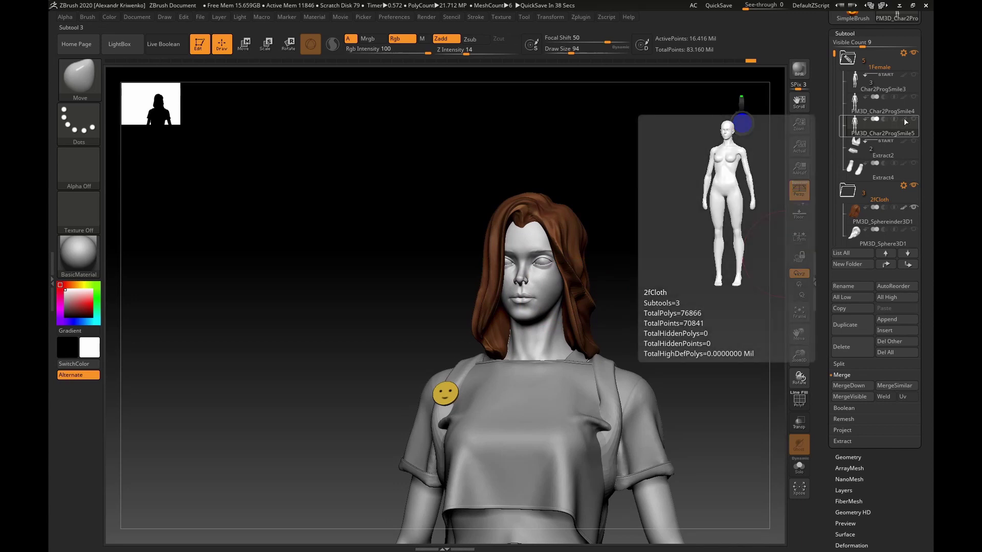
right_click_drag(542, 337, 286, 316)
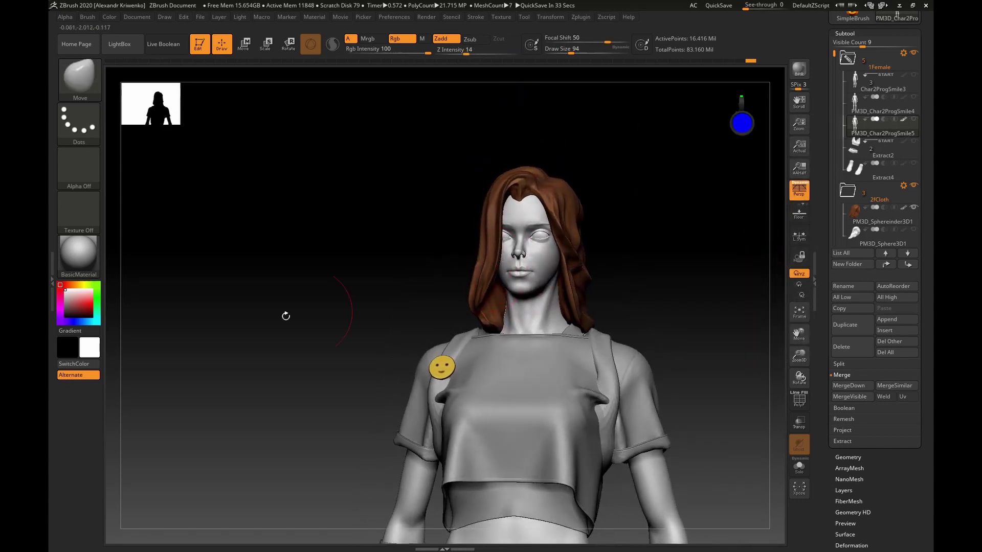
left_click(79, 256)
left_click(216, 470)
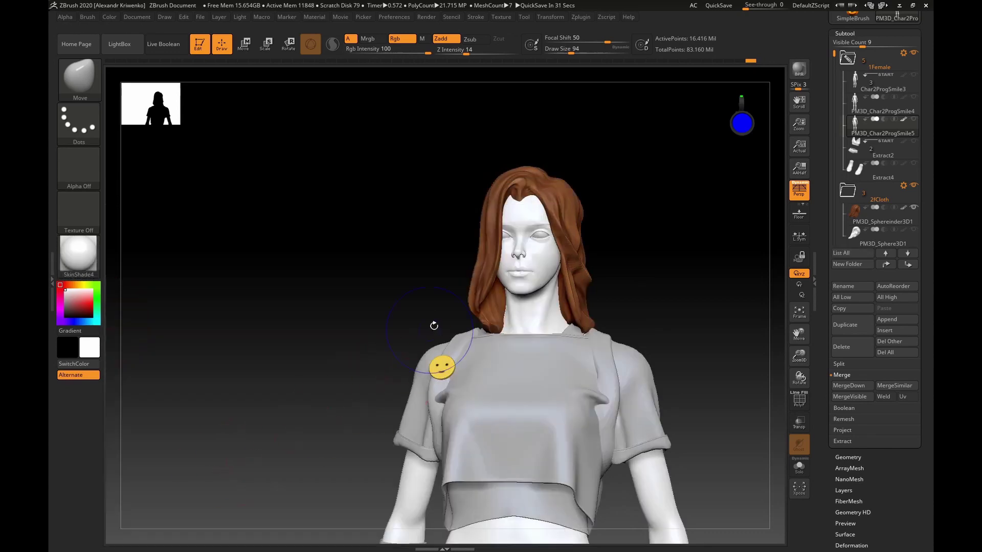
left_click(800, 466)
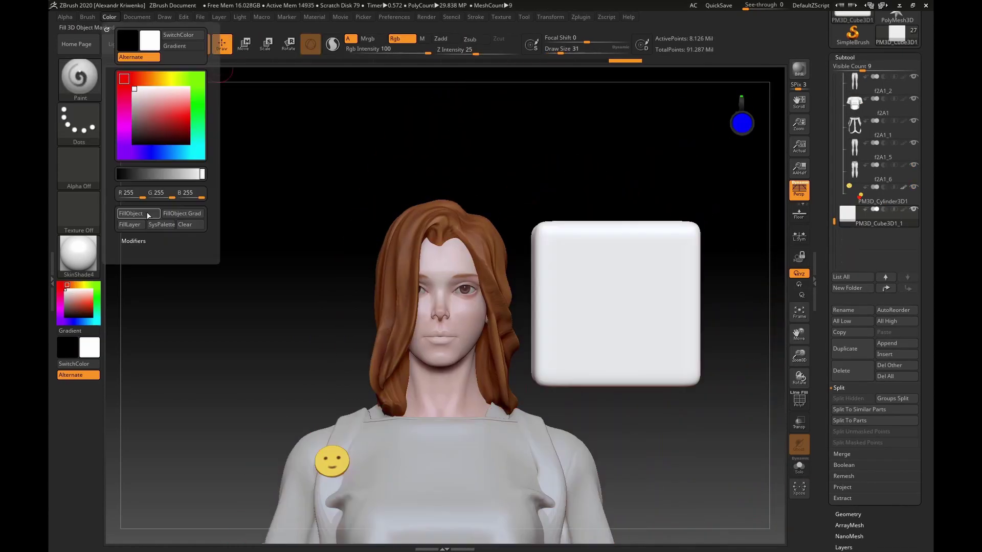
Step: Fill the cube beside the head with white and paint red, pink and orange colour swatches on it
left_click(147, 215)
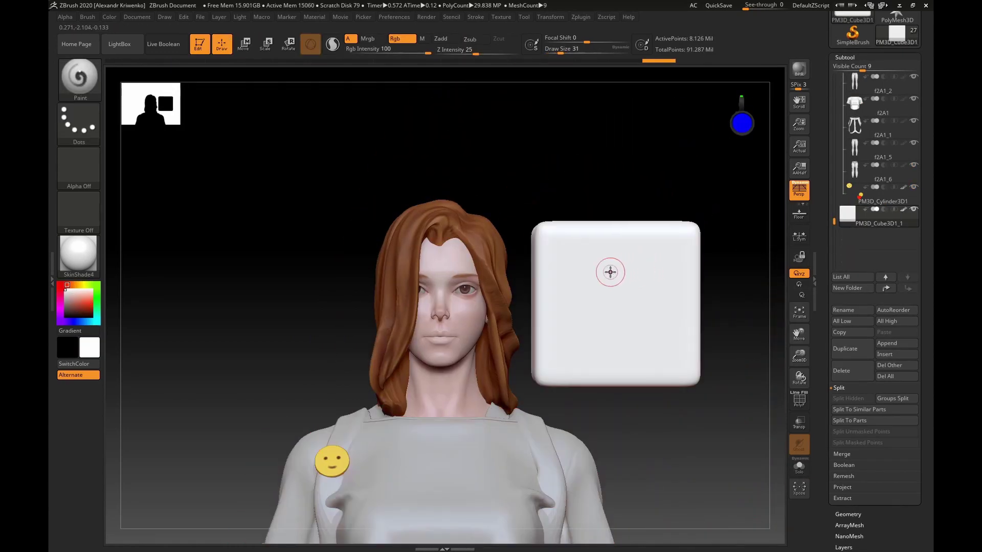
left_click(91, 305)
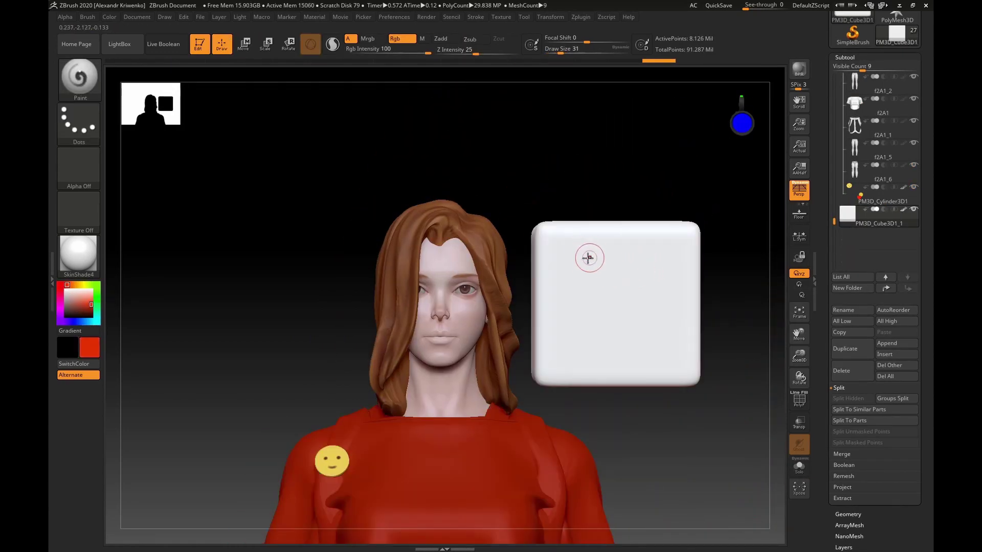
left_click(84, 304)
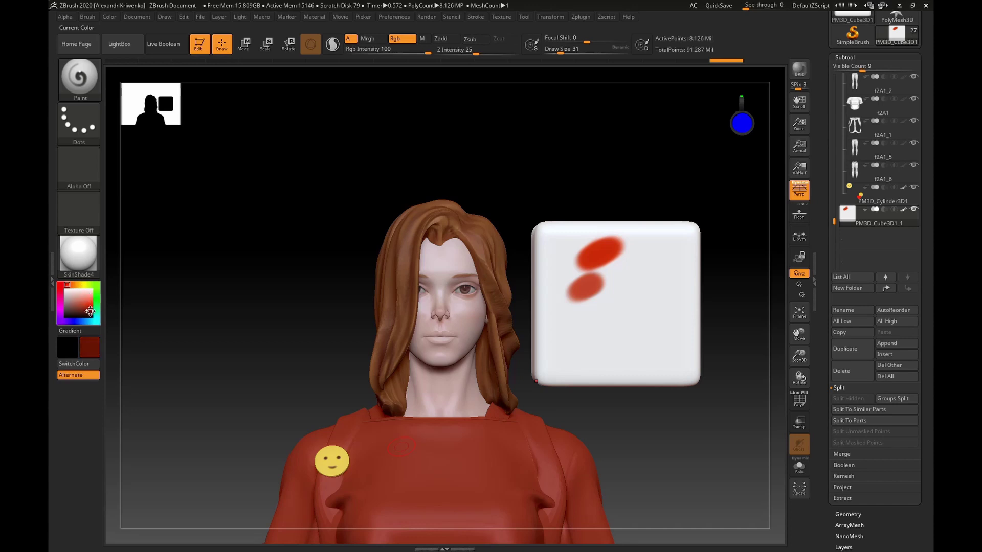
left_click(93, 309)
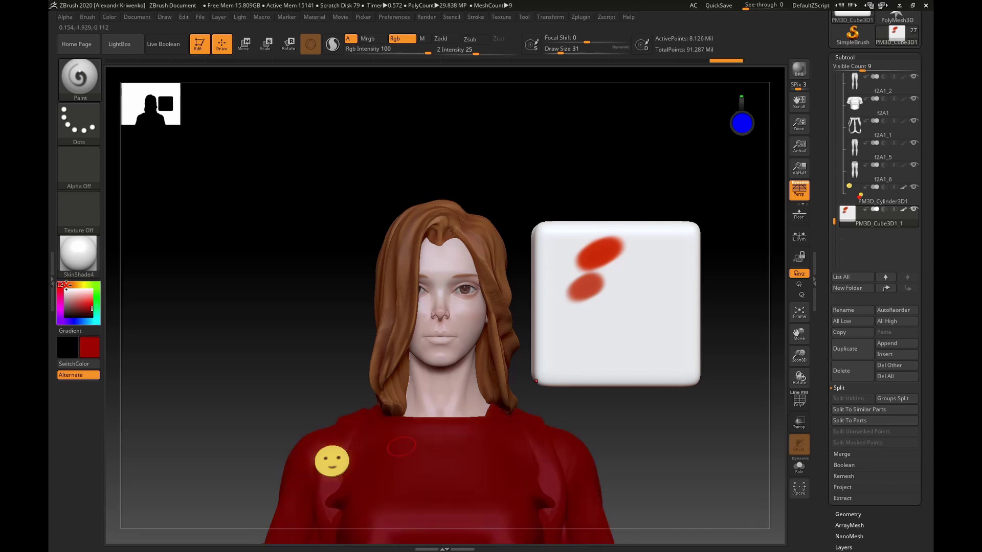
left_click(92, 306)
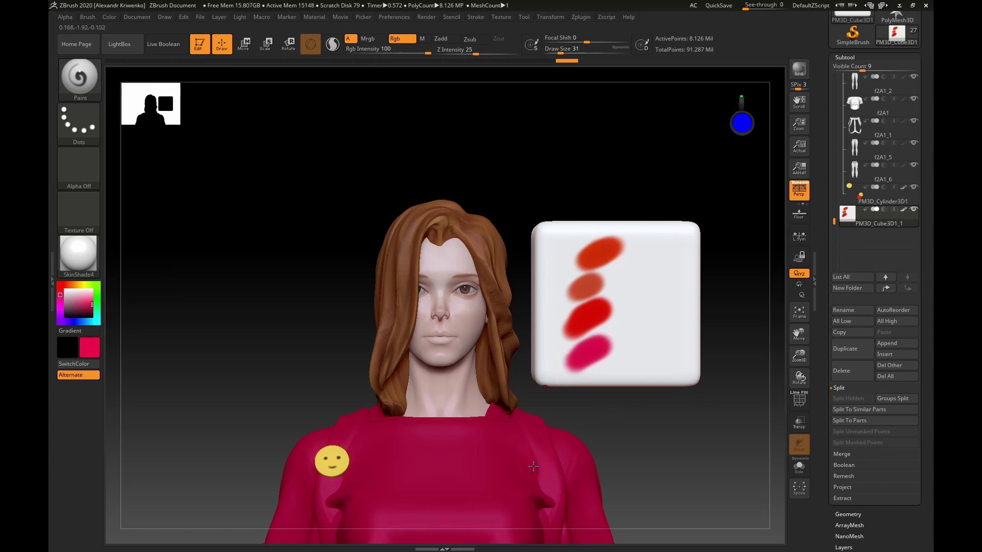
left_click(74, 284)
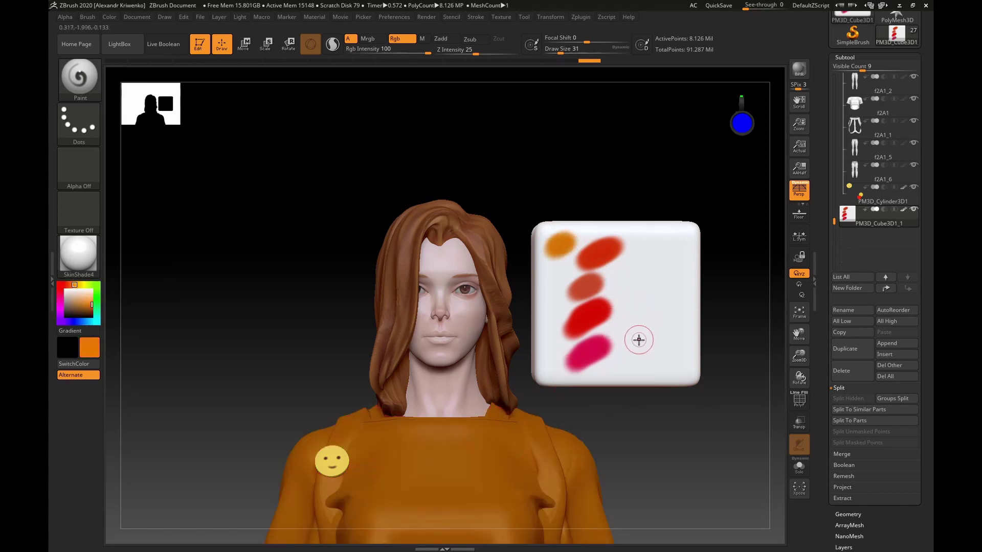
left_click_drag(685, 348, 706, 302)
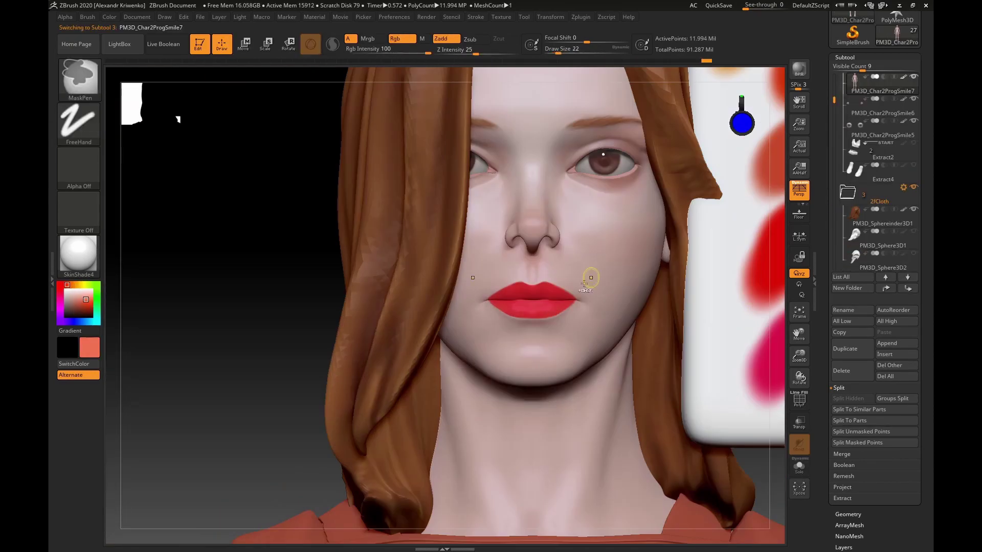
Step: Paint soft red lips and a pinkish skin tone on the PM3D_Char2ProgSmile7 face and body with the Paint brush
mouse_move(587, 278)
left_mouse_down()
mouse_move(460, 215)
mouse_move(539, 355)
mouse_move(460, 215)
mouse_move(511, 306)
mouse_move(547, 340)
mouse_move(534, 353)
mouse_move(461, 230)
mouse_move(511, 281)
mouse_move(577, 253)
mouse_move(537, 372)
mouse_move(637, 344)
mouse_move(468, 364)
mouse_move(613, 256)
mouse_move(511, 307)
mouse_move(662, 385)
left_mouse_up()
key("s")
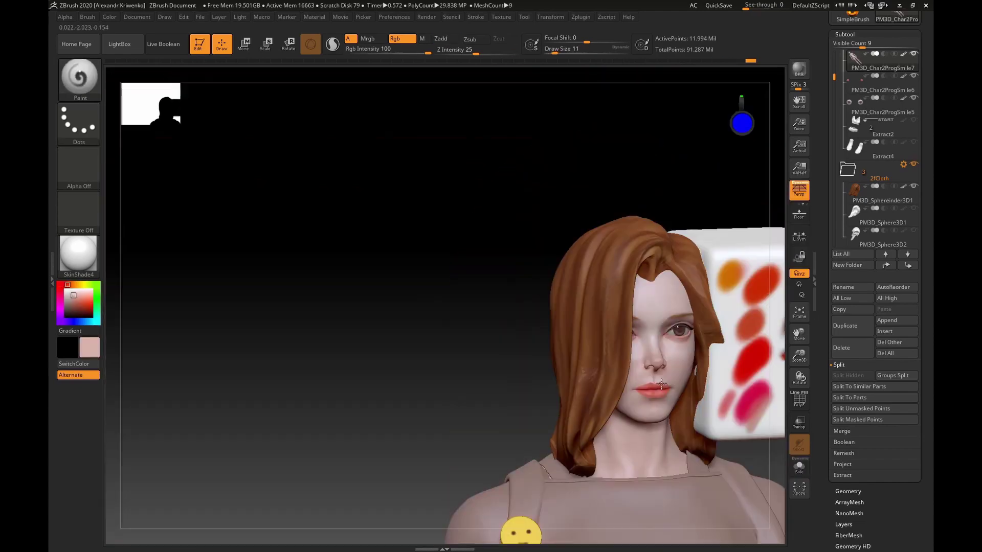
left_click_drag(486, 309, 558, 272)
left_click_drag(641, 245, 572, 339)
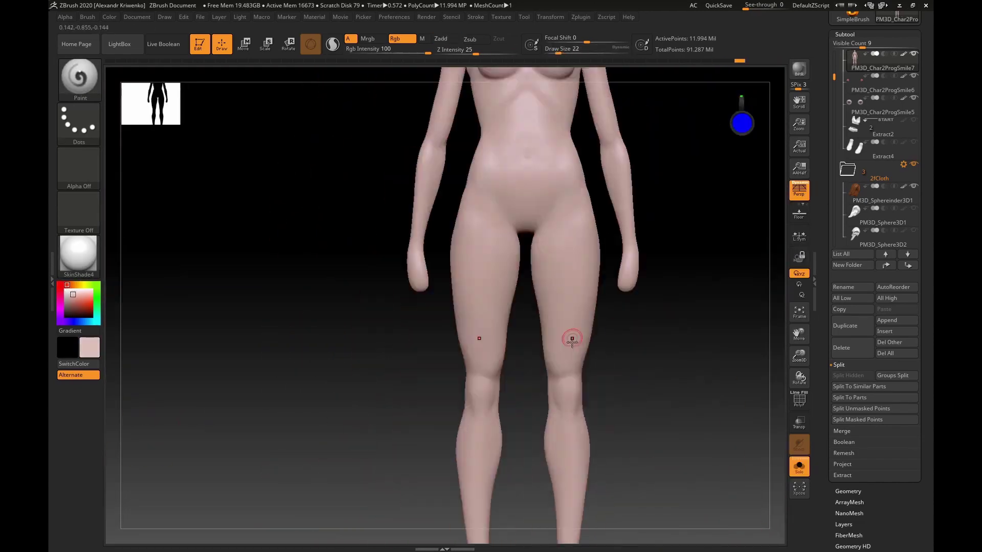
mouse_move(571, 279)
left_mouse_down()
mouse_move(512, 307)
mouse_move(413, 304)
left_mouse_up()
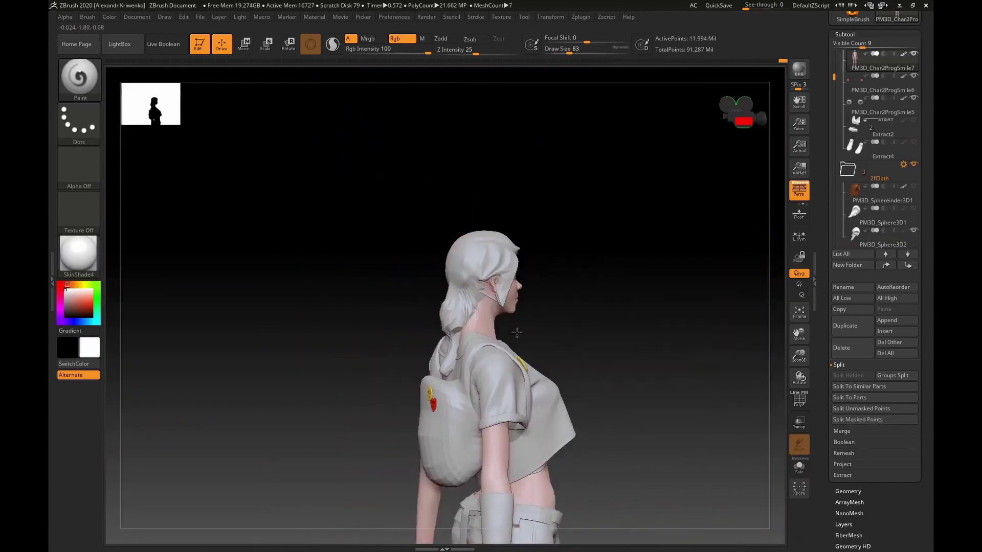
Step: Examine the painted character from the side, from below and at full length
left_click_drag(516, 333, 548, 322)
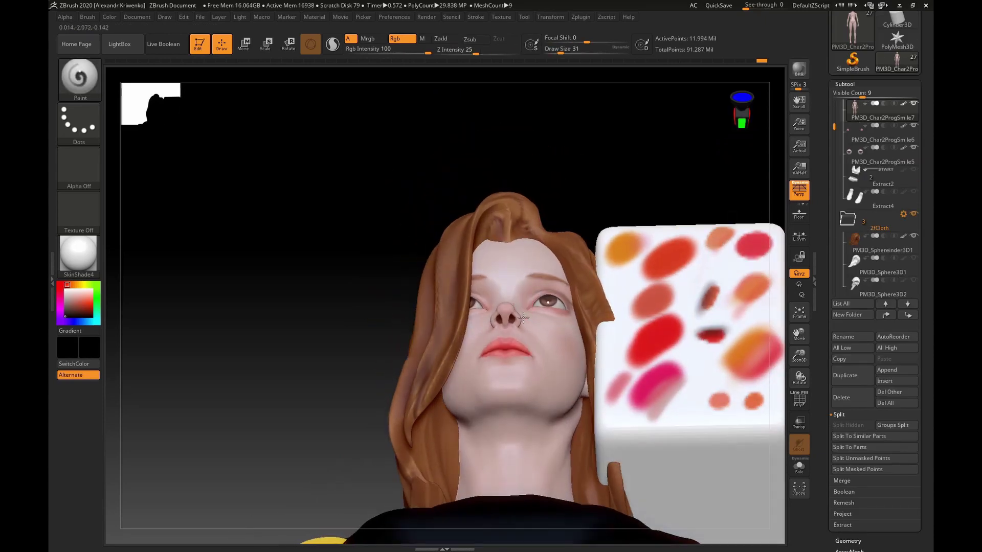
mouse_move(524, 362)
left_mouse_down()
mouse_move(516, 340)
mouse_move(546, 312)
mouse_move(597, 369)
mouse_move(583, 344)
mouse_move(613, 425)
left_mouse_up()
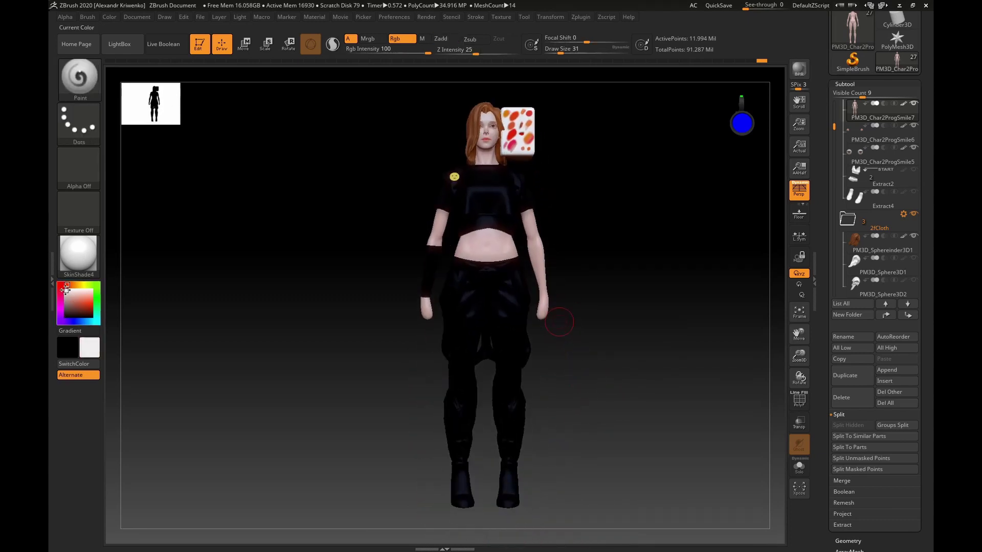
left_click(71, 255)
left_click(153, 215)
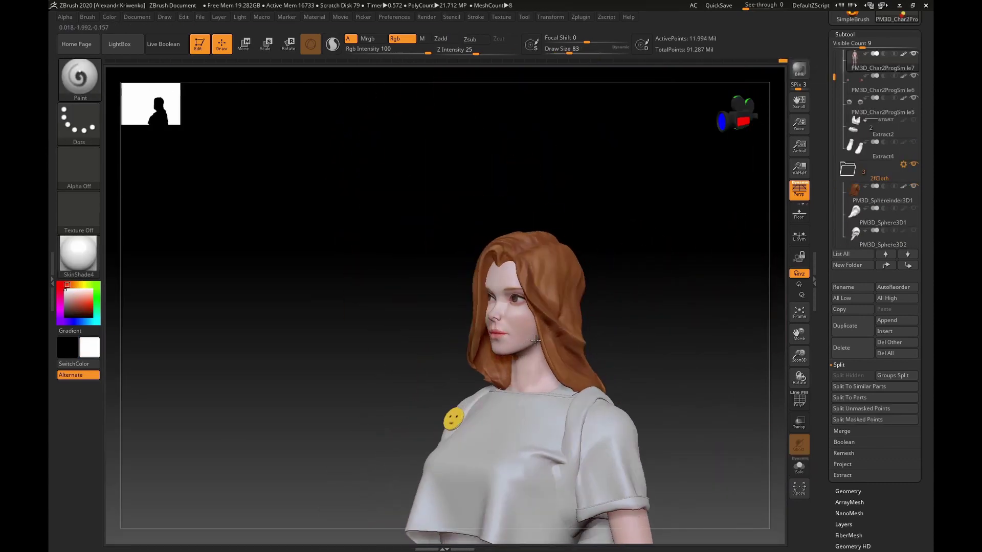
Step: Hide the red PM3D_Sphereinder3D1 hair and preview the PM3D_Sphere3D1 and PM3D_Sphere3D2 hairstyles in turn on the character
right_click_drag(535, 340, 598, 381)
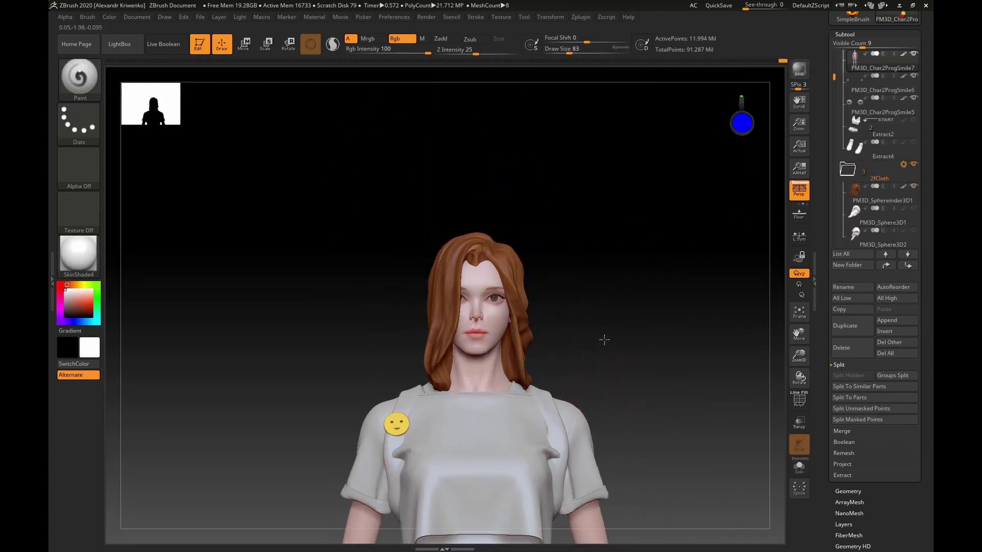
right_click_drag(604, 339, 723, 250)
left_click(913, 187)
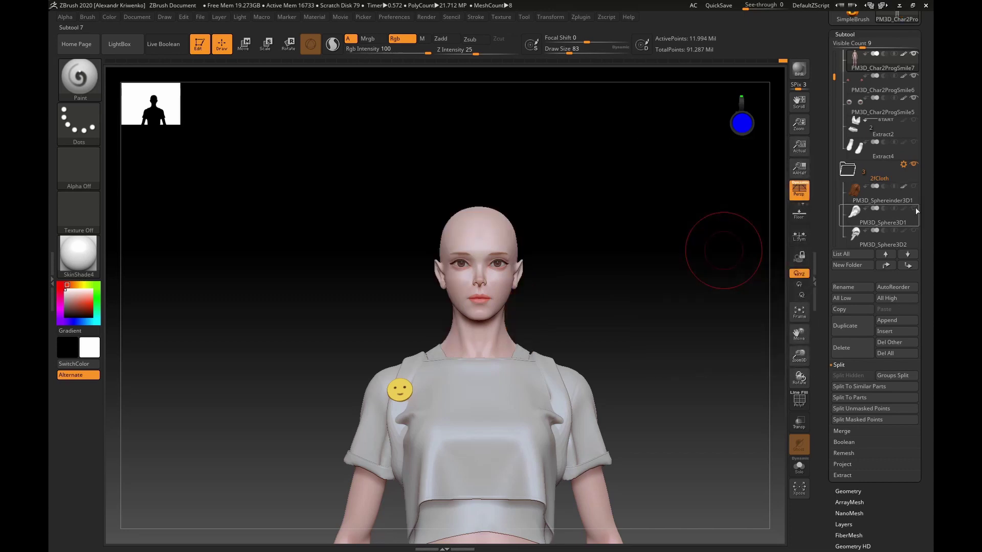
left_click(914, 209)
left_click(914, 209)
left_click(913, 230)
right_click_drag(506, 307, 598, 357)
left_click(914, 231)
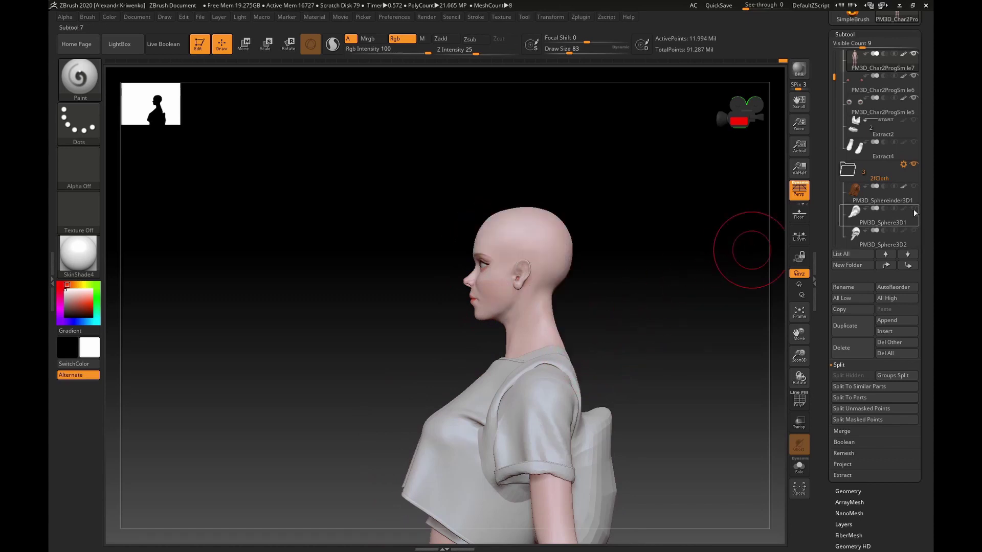
Step: Compare the PM3D_Sphere3D1 and PM3D_Sphere3D2 hairstyles in profile from both sides, showing one at a time
left_click(913, 209)
right_click_drag(523, 307, 696, 306)
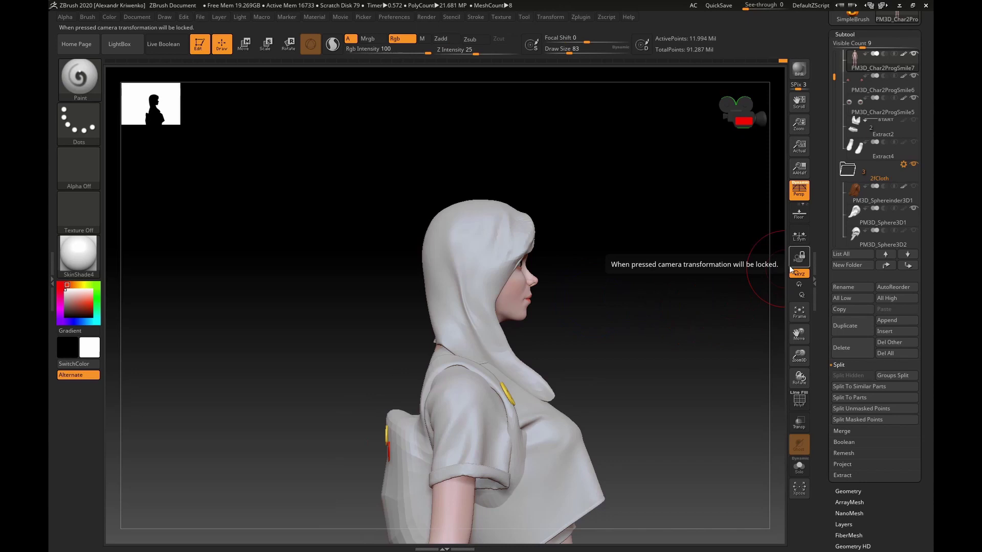
left_click(913, 209)
left_click(913, 231)
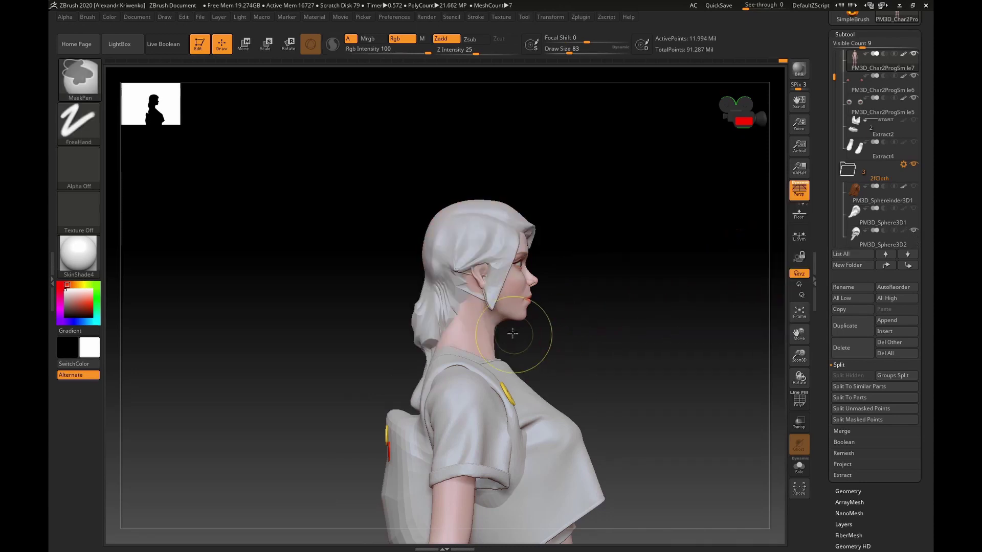
right_click_drag(519, 333, 639, 285)
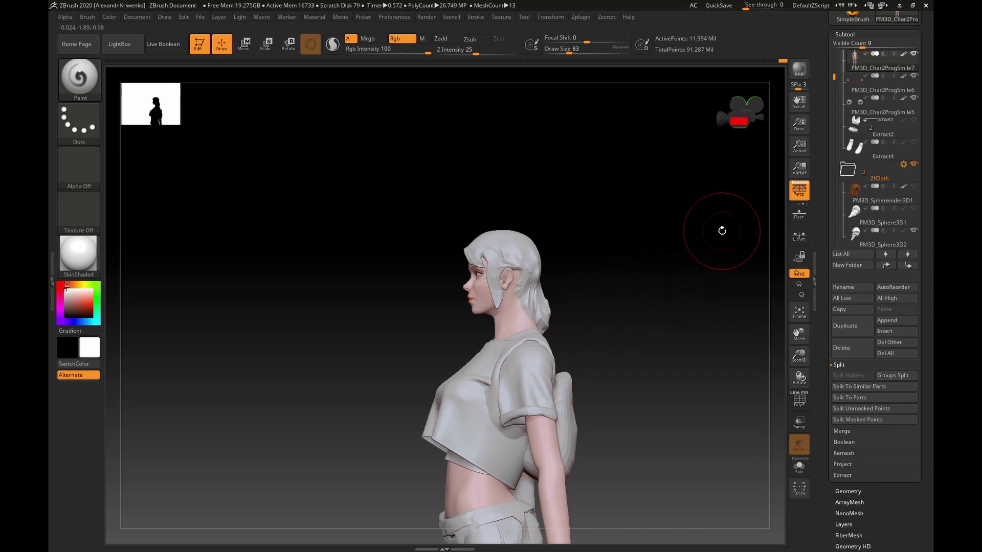
Step: Check PM3D_Sphere3D1 once more, and restore the red PM3D_Sphereinder3D1 hair as the only visible hairstyle
left_click(914, 208)
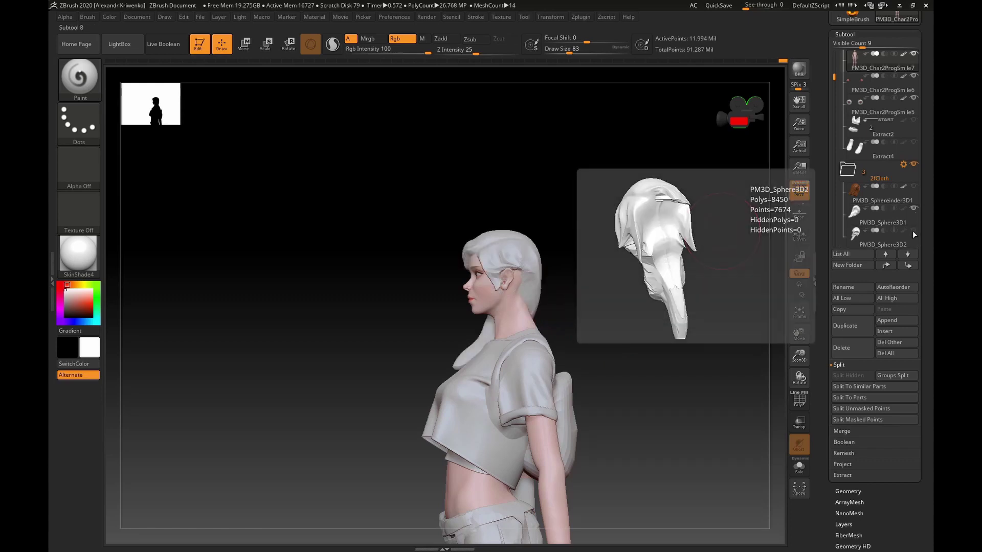
left_click(915, 208)
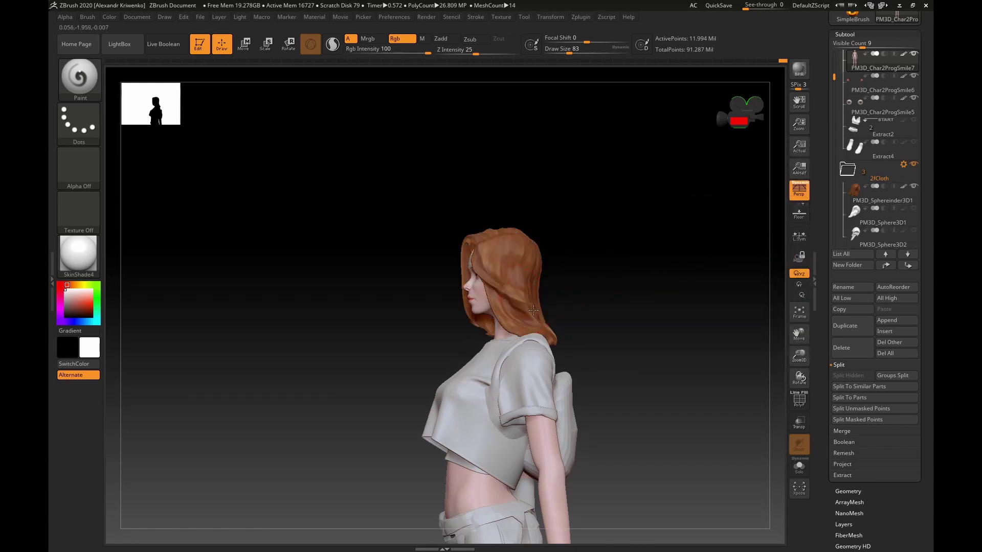
right_click_drag(533, 309, 630, 305)
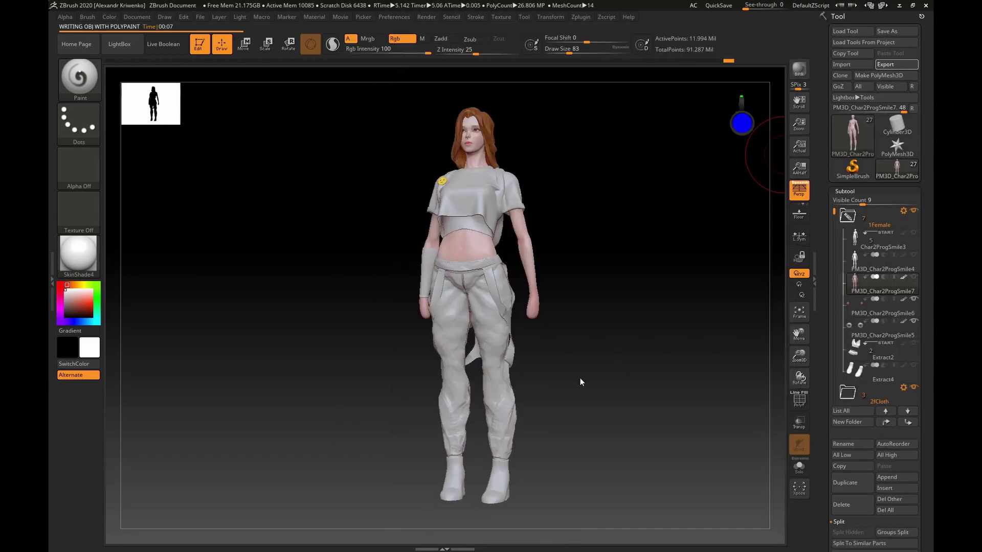